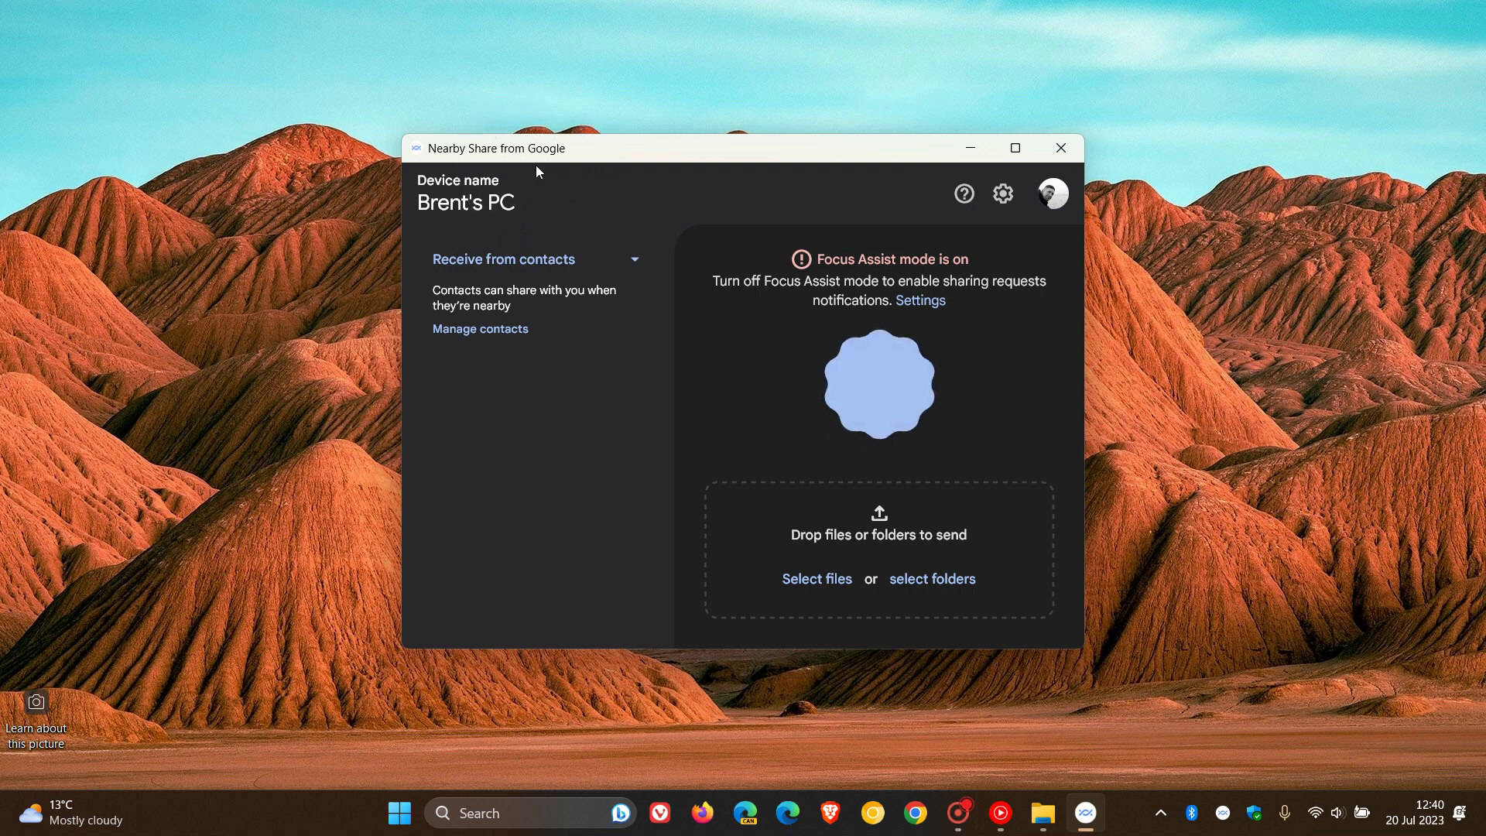
# Step: Review the Nearby Share settings for device name and received-file location, then return home
pyautogui.click(1003, 194)
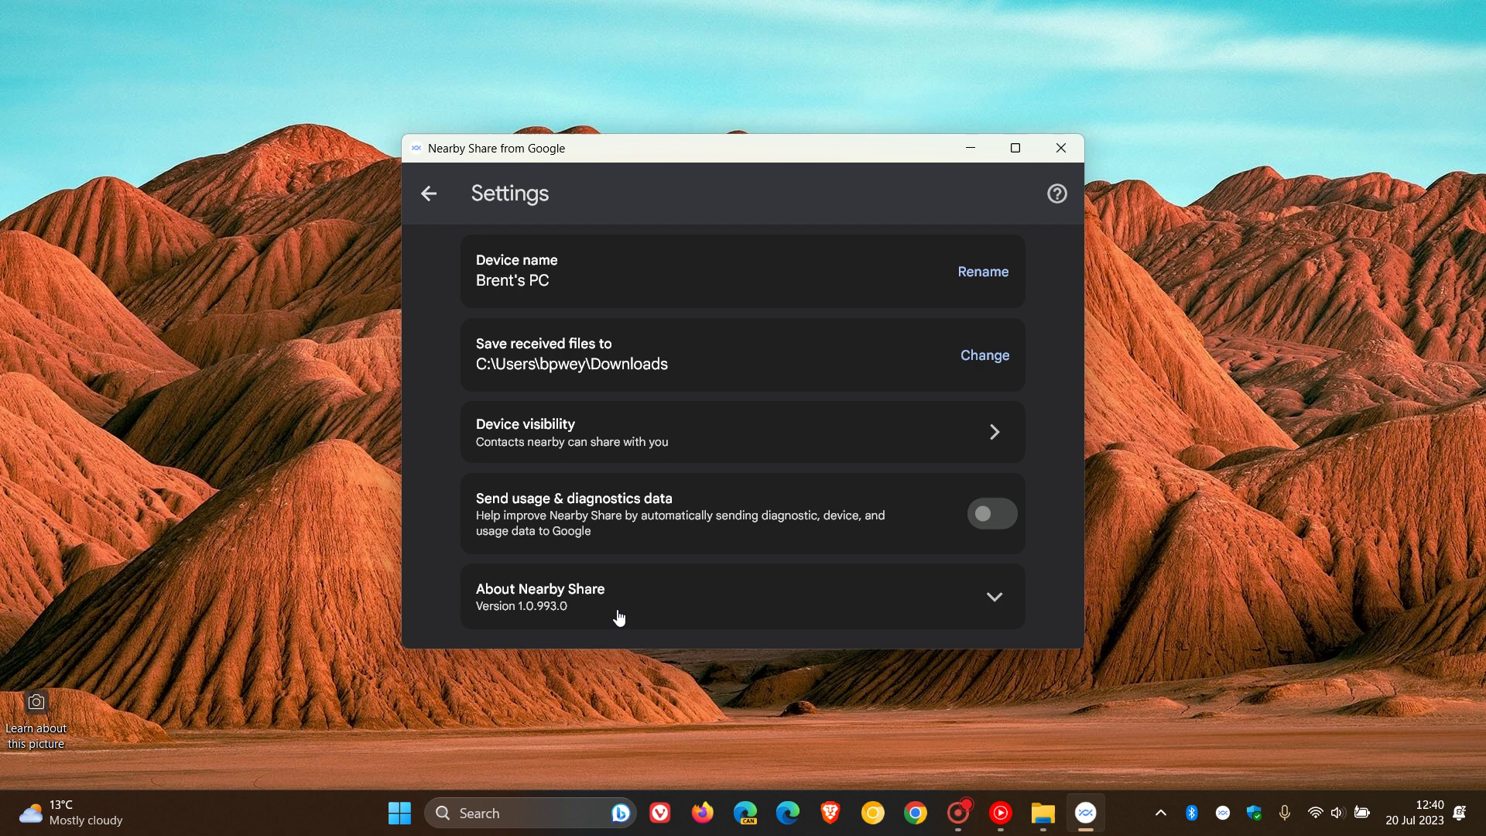
pyautogui.click(619, 618)
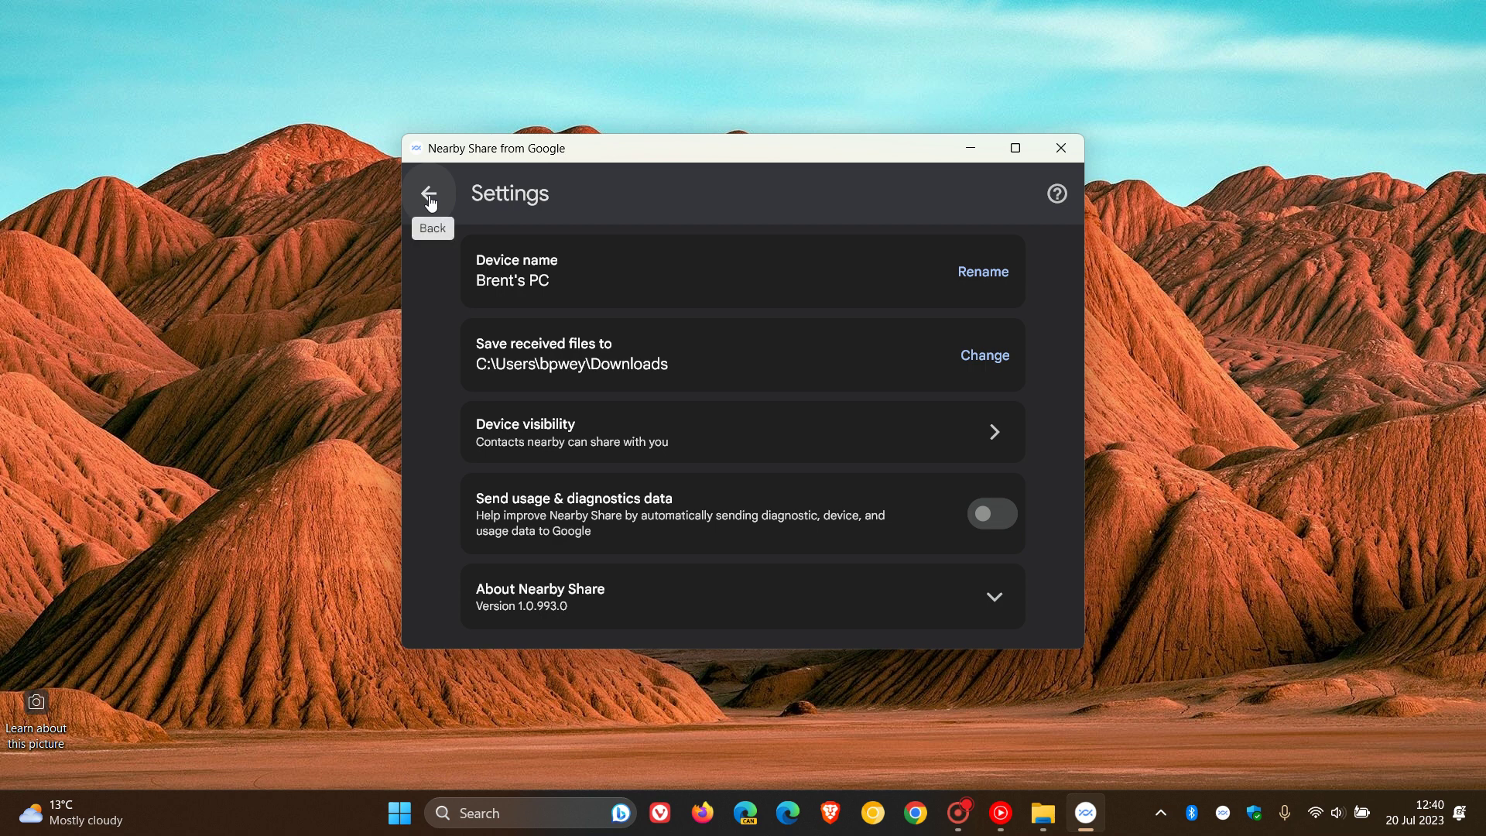
# Step: Leave settings and place the Downloads folder alongside Nearby Share's drop area
pyautogui.click(431, 198)
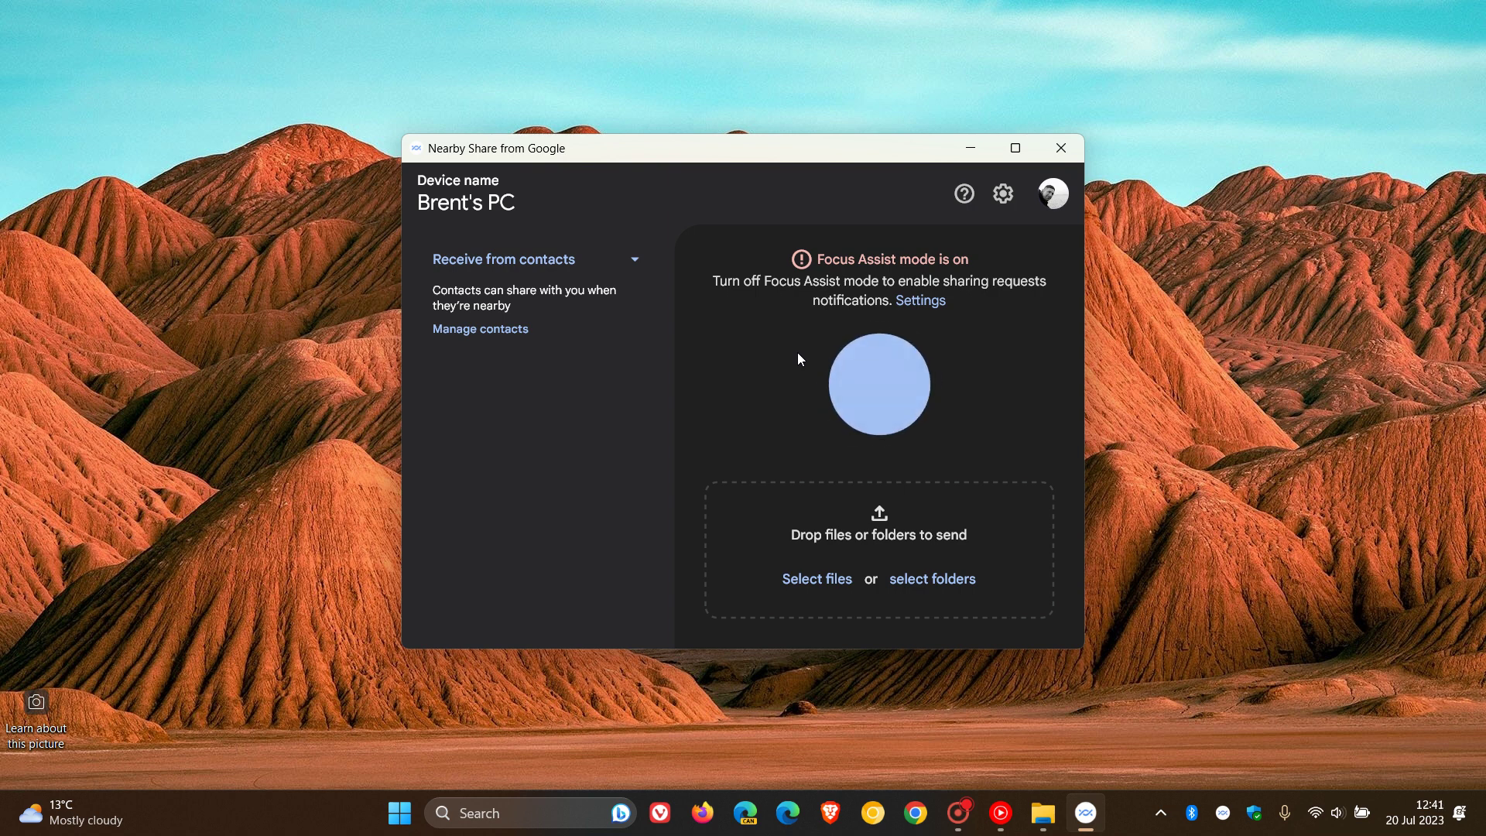
pyautogui.click(1044, 822)
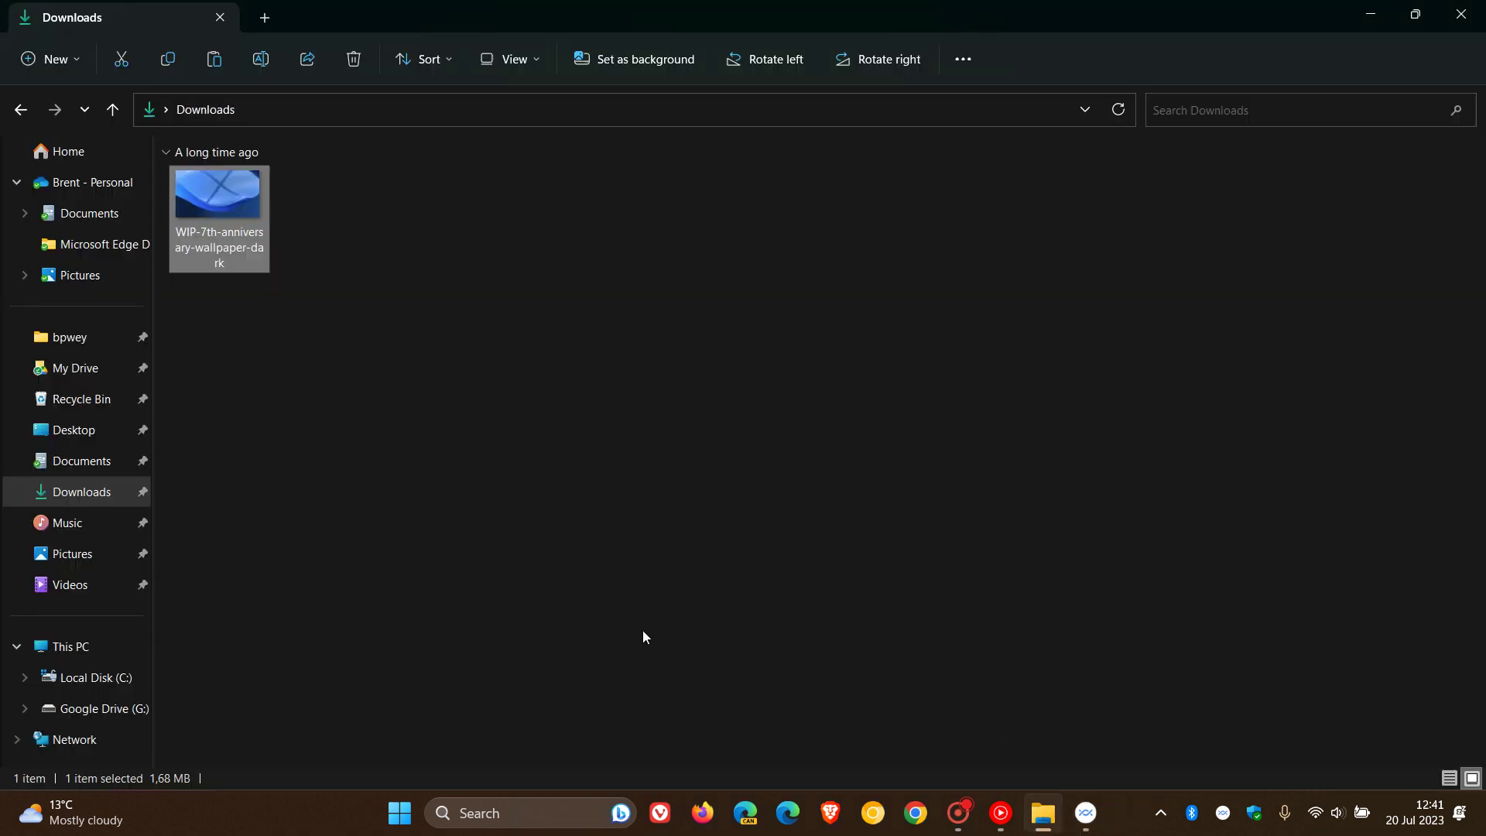
pyautogui.click(1086, 813)
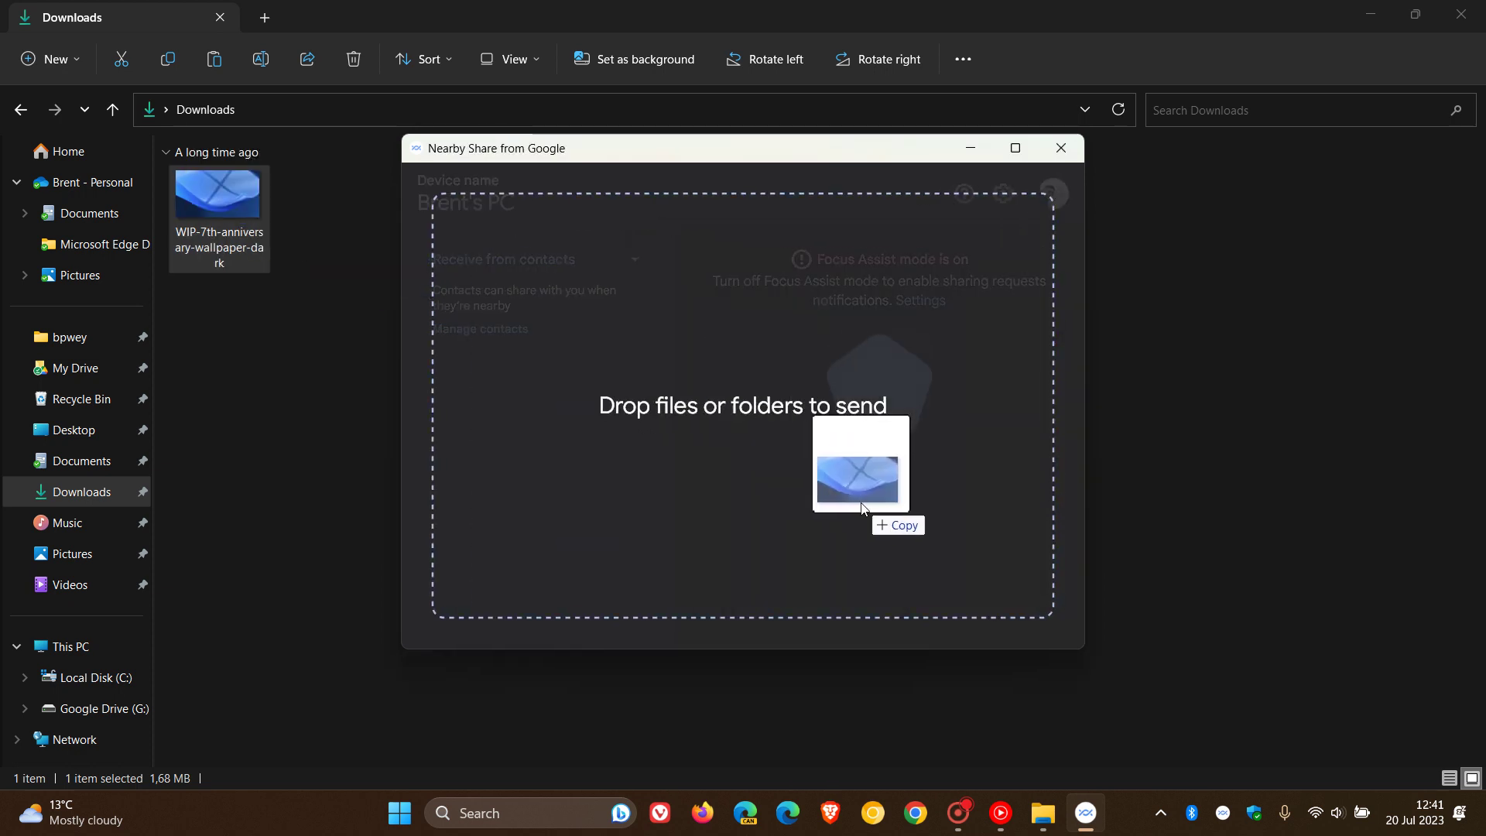
pyautogui.moveTo(221, 208); pyautogui.dragTo(862, 507)
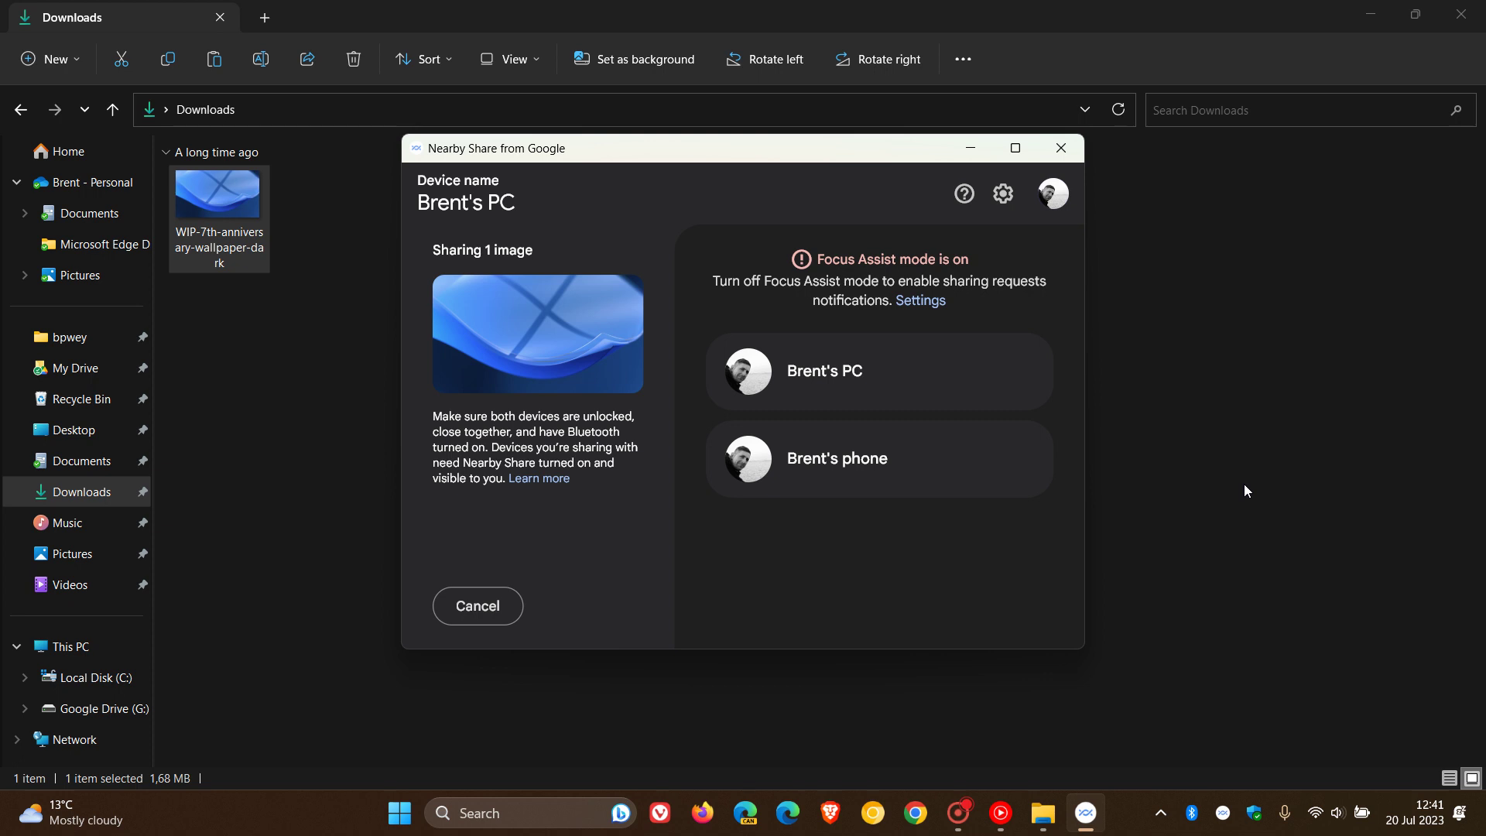
pyautogui.click(886, 467)
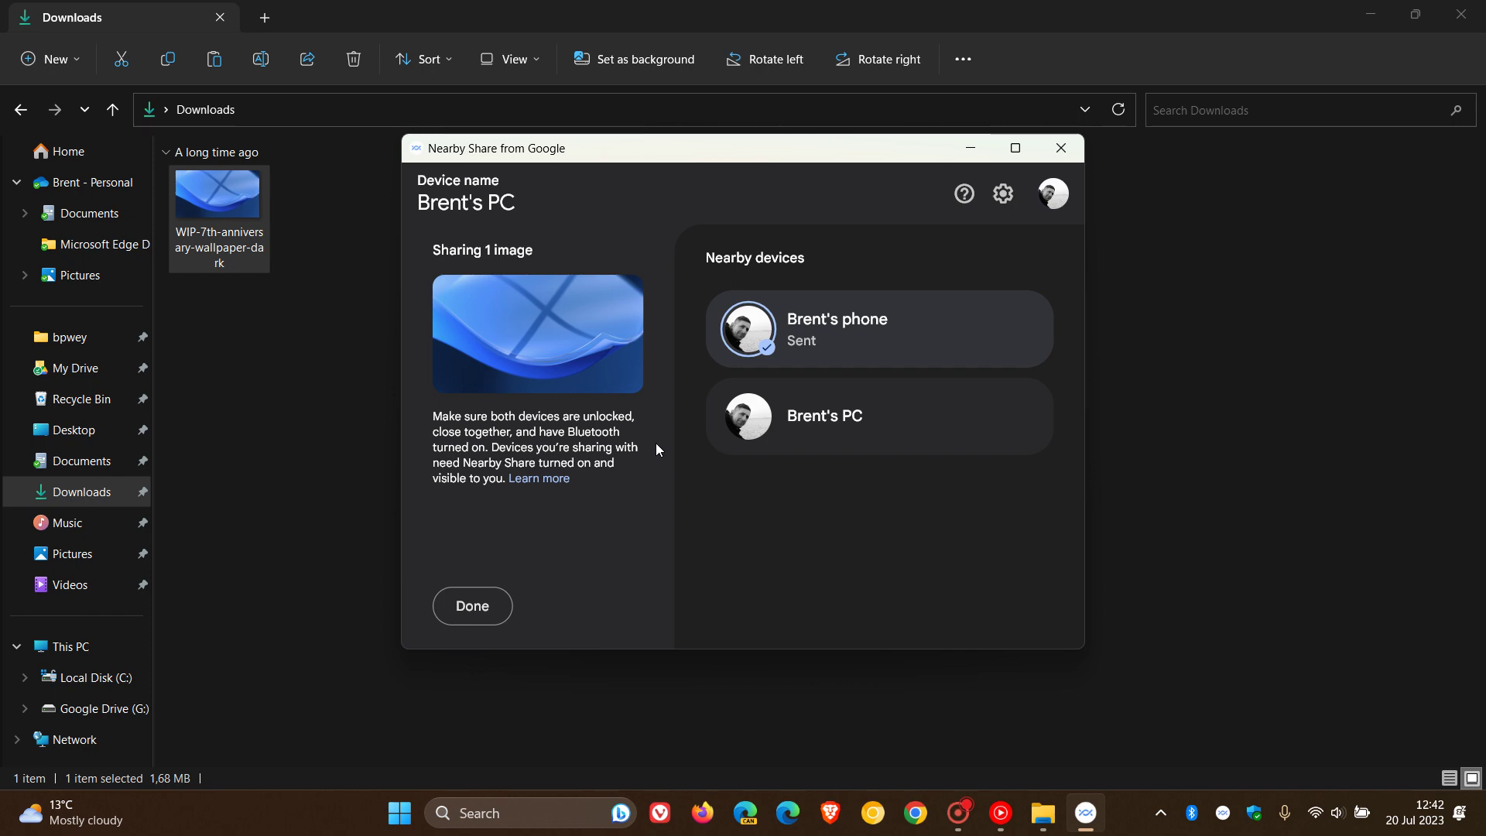
# Step: Mark the share as done and minimize the Downloads folder window
pyautogui.click(475, 604)
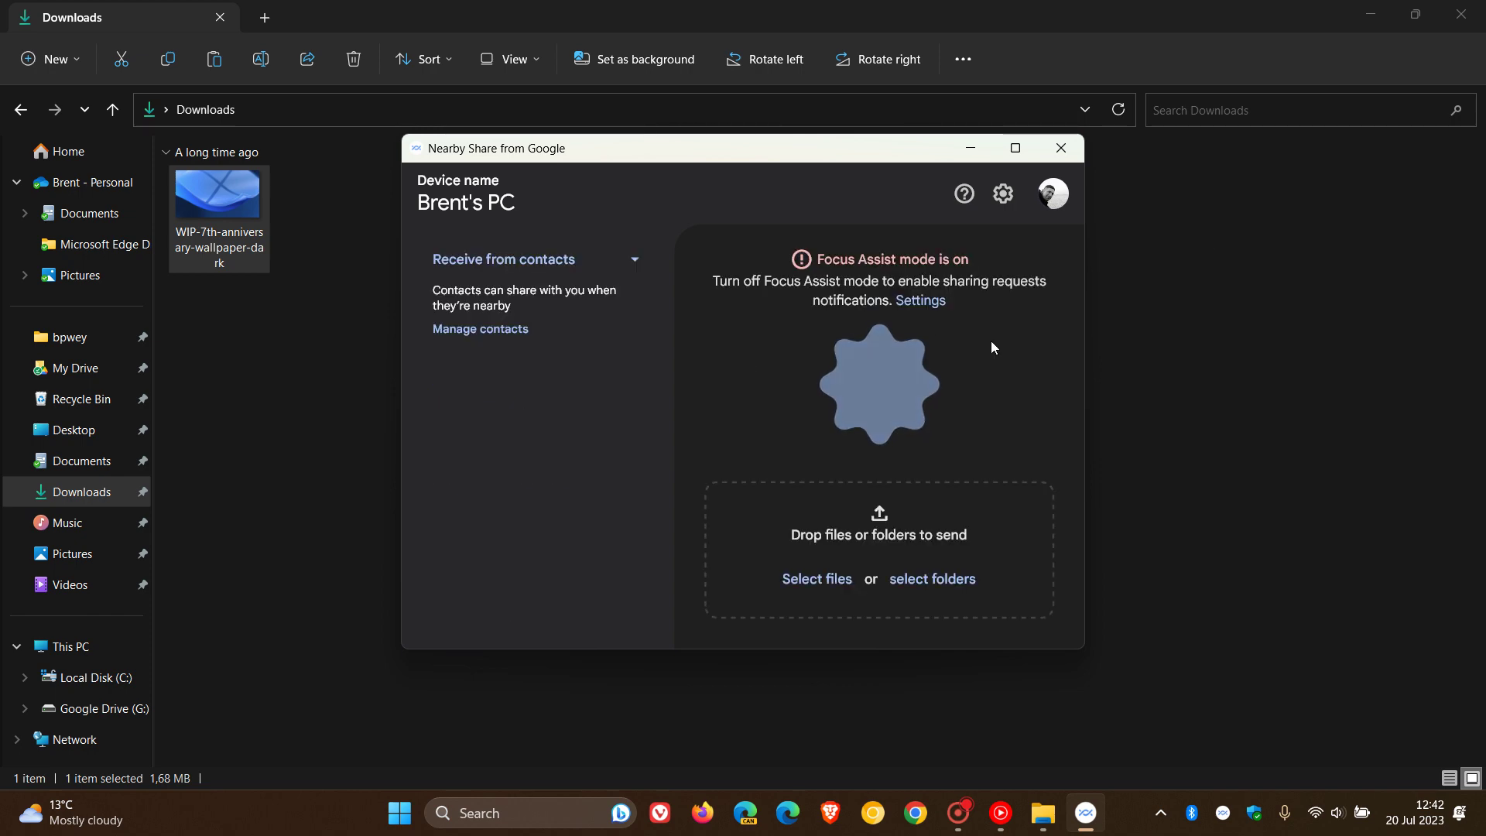
pyautogui.click(1369, 15)
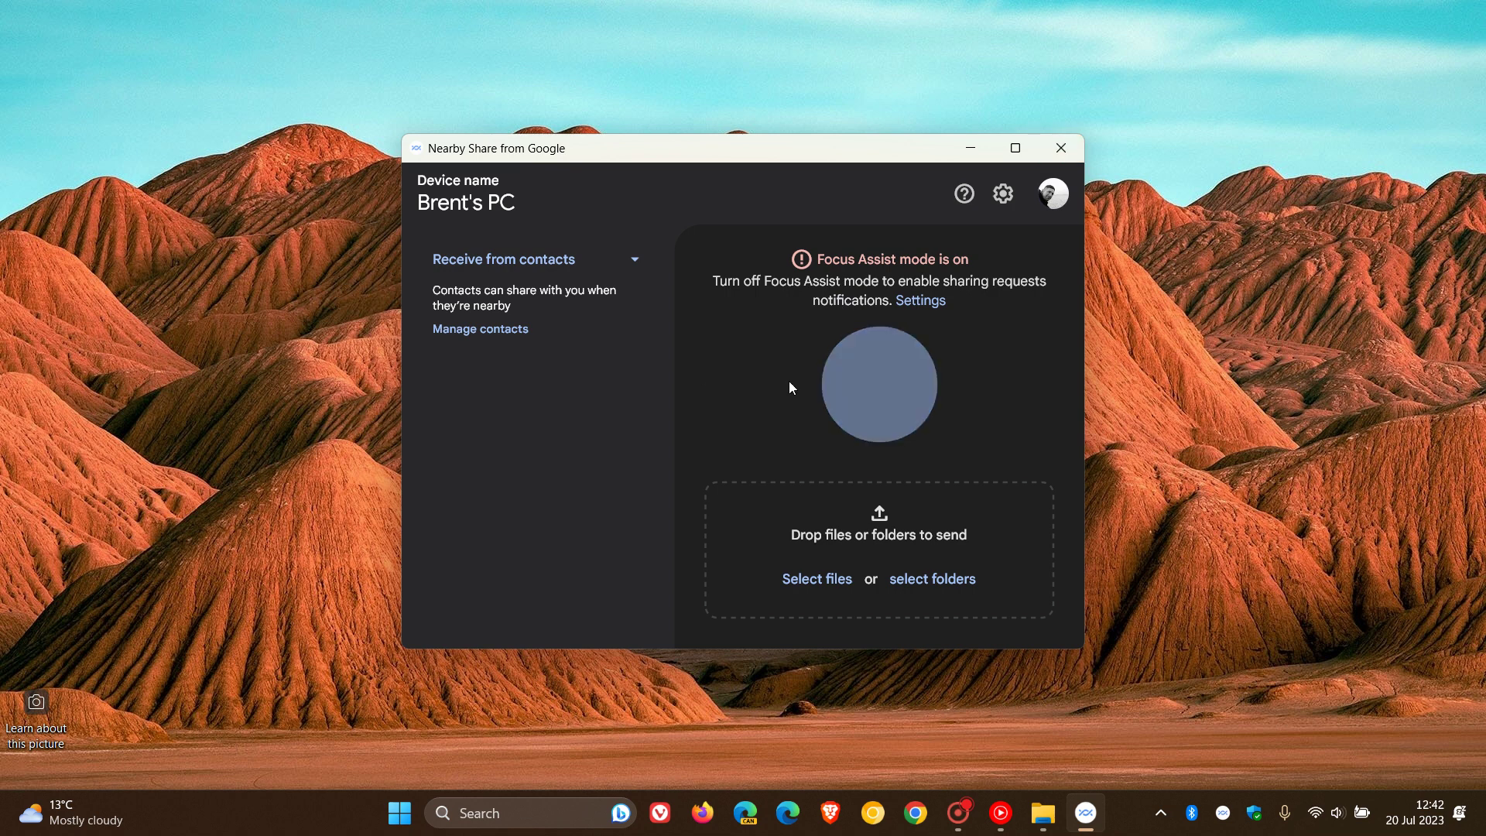